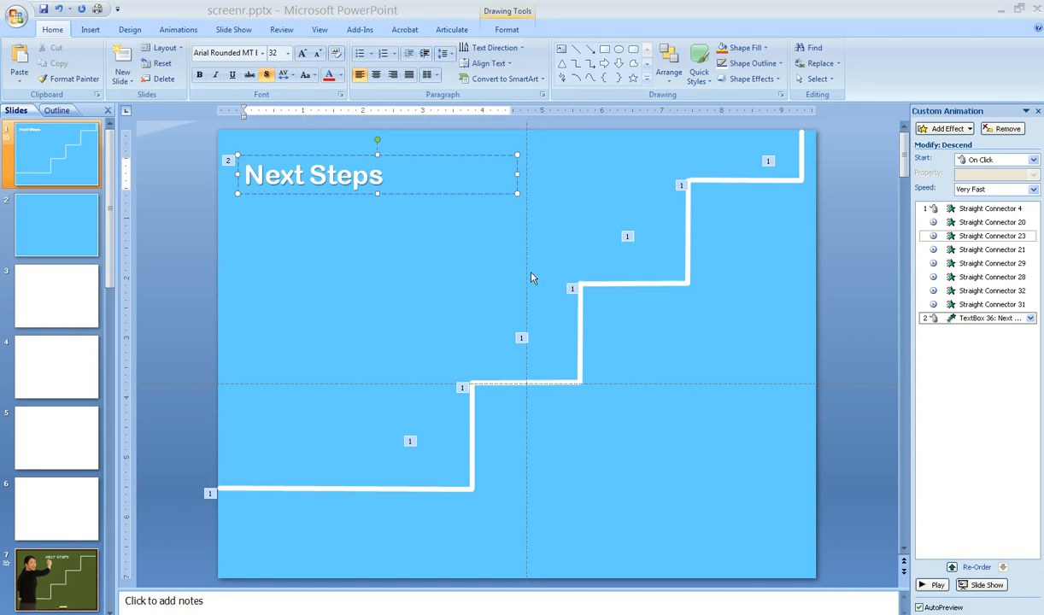
# - Preview the staircase and title animation on slide 1, and open the blank blue slide 2
pyautogui.click(938, 586)
pyautogui.click(937, 587)
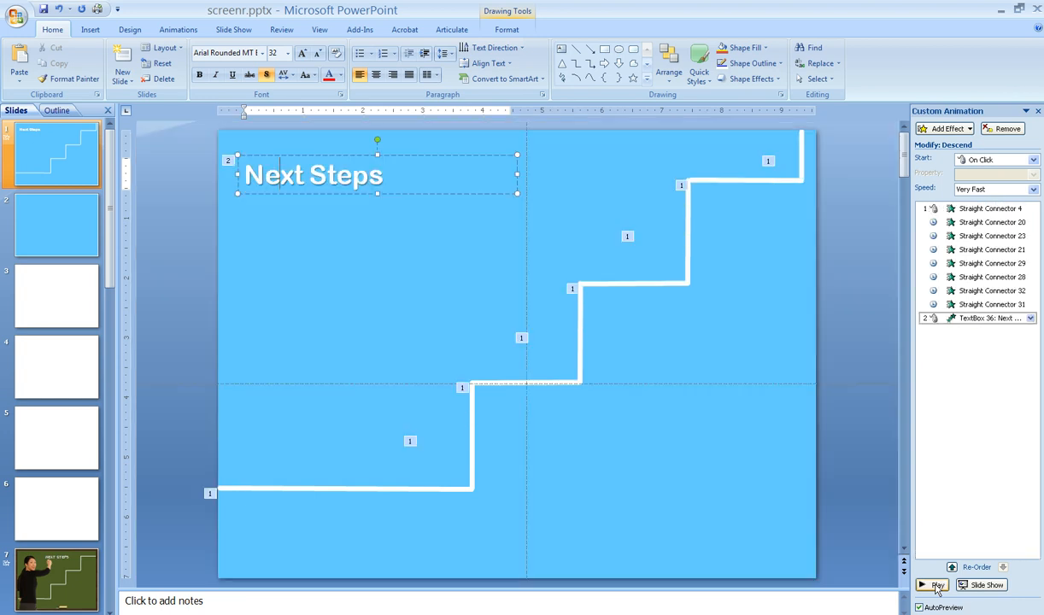
pyautogui.click(81, 246)
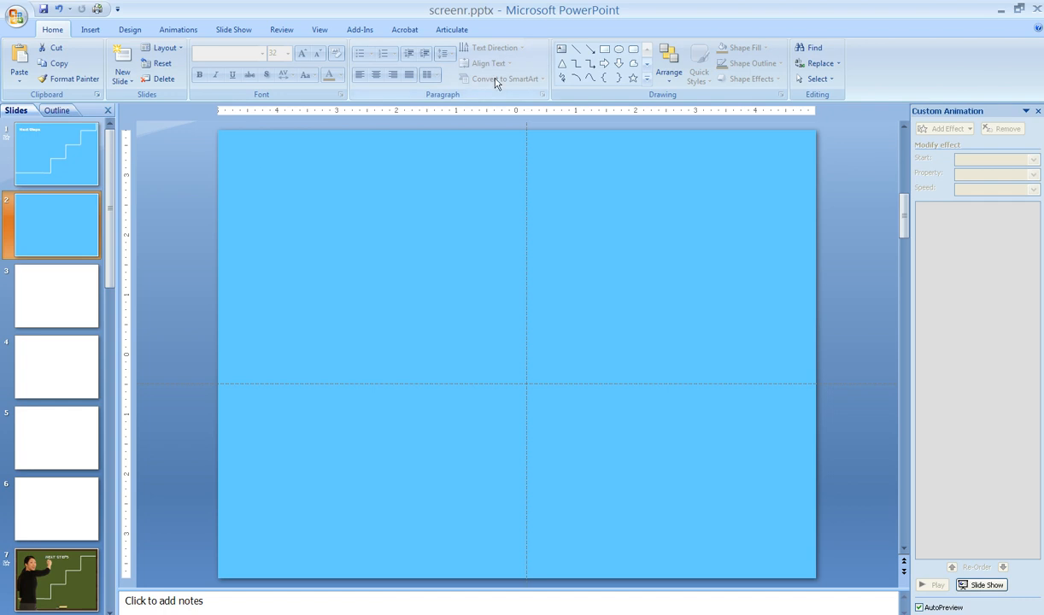
pyautogui.click(576, 65)
pyautogui.moveTo(392, 284); pyautogui.dragTo(483, 376)
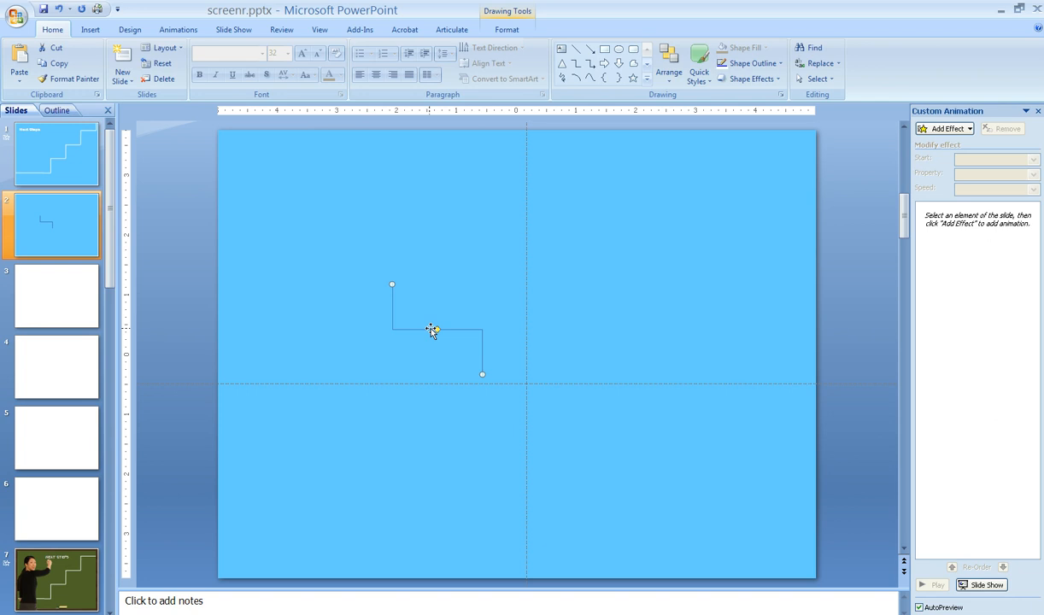
pyautogui.press('Delete')
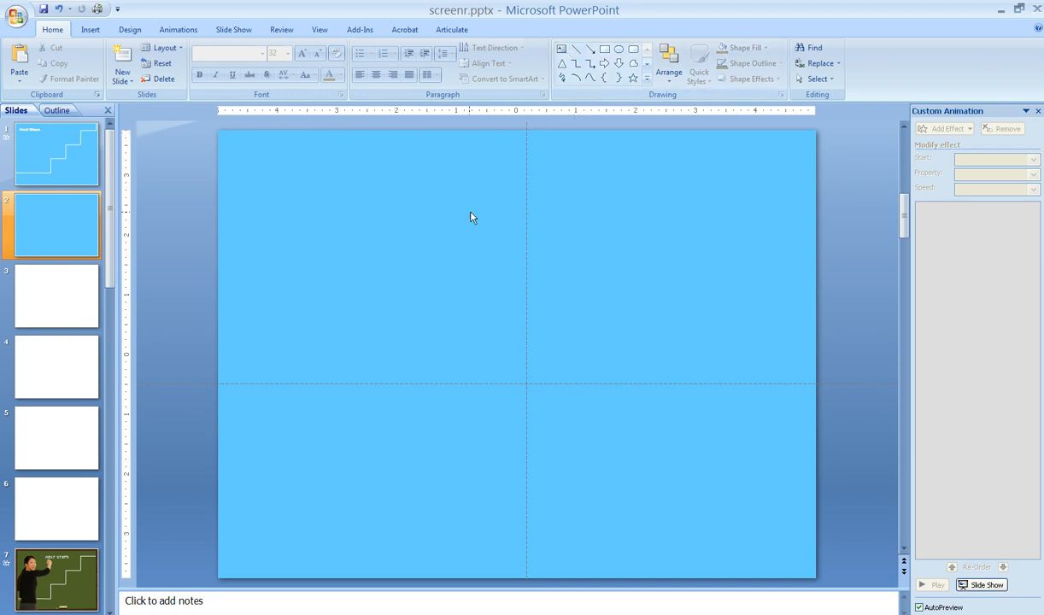
# - Draw a straight horizontal line along the horizontal guide in the left half of slide 2 and colour it white
pyautogui.click(578, 53)
pyautogui.moveTo(253, 385); pyautogui.dragTo(394, 385)
pyautogui.rightClick(393, 386)
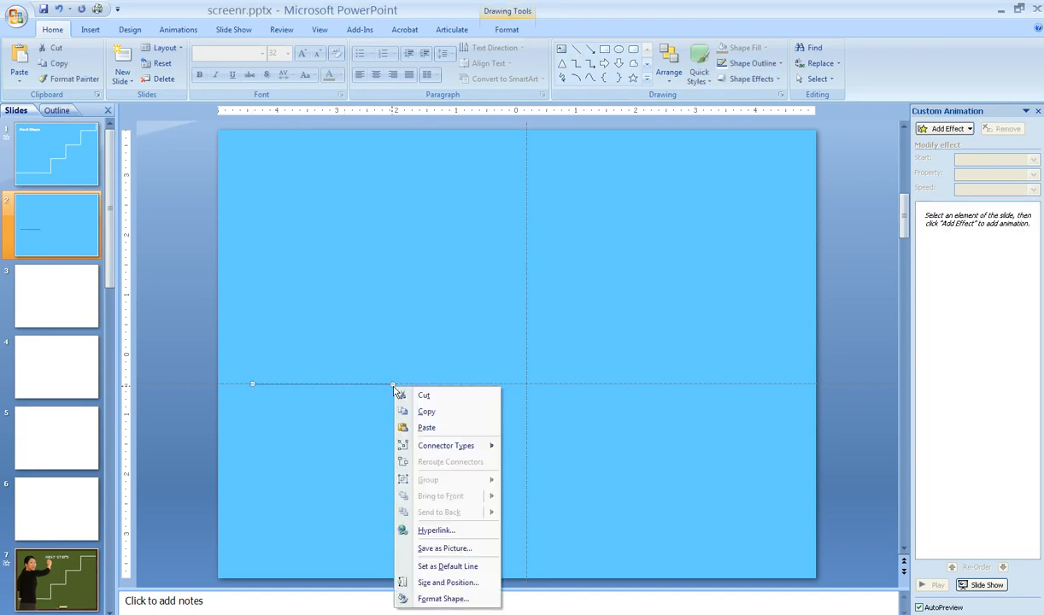
pyautogui.click(435, 596)
pyautogui.click(429, 225)
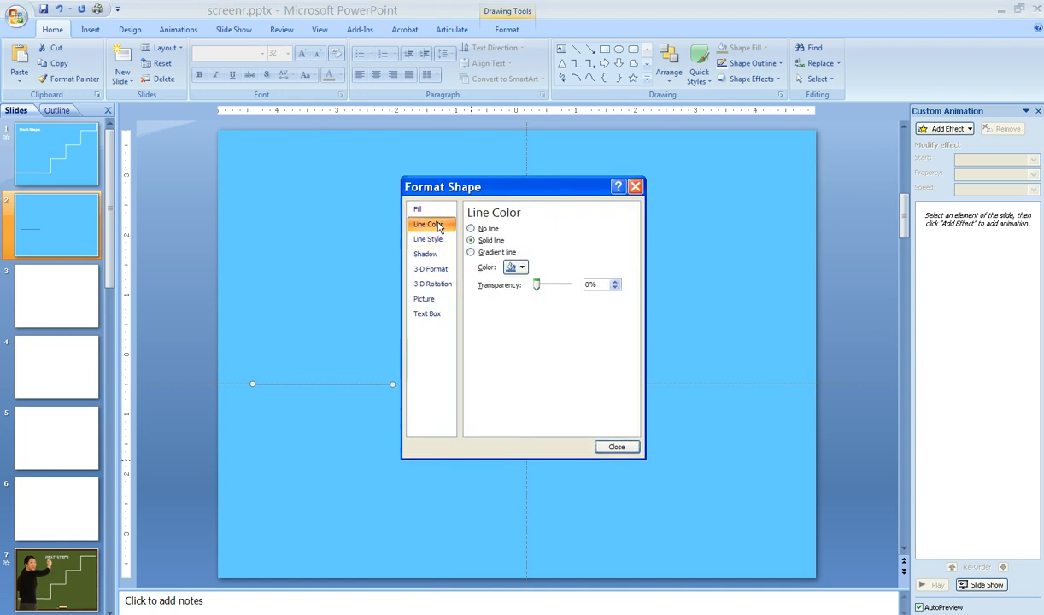
pyautogui.click(519, 268)
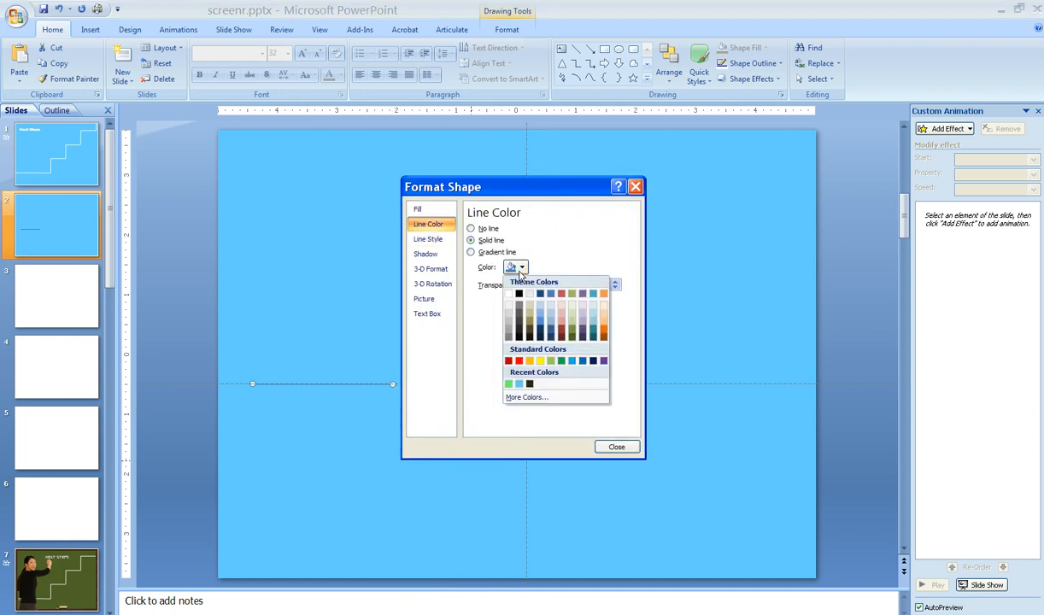
pyautogui.click(427, 225)
# - Set the horizontal line's width to 6 pt, its cap type to Round and its join type to Miter
pyautogui.click(427, 239)
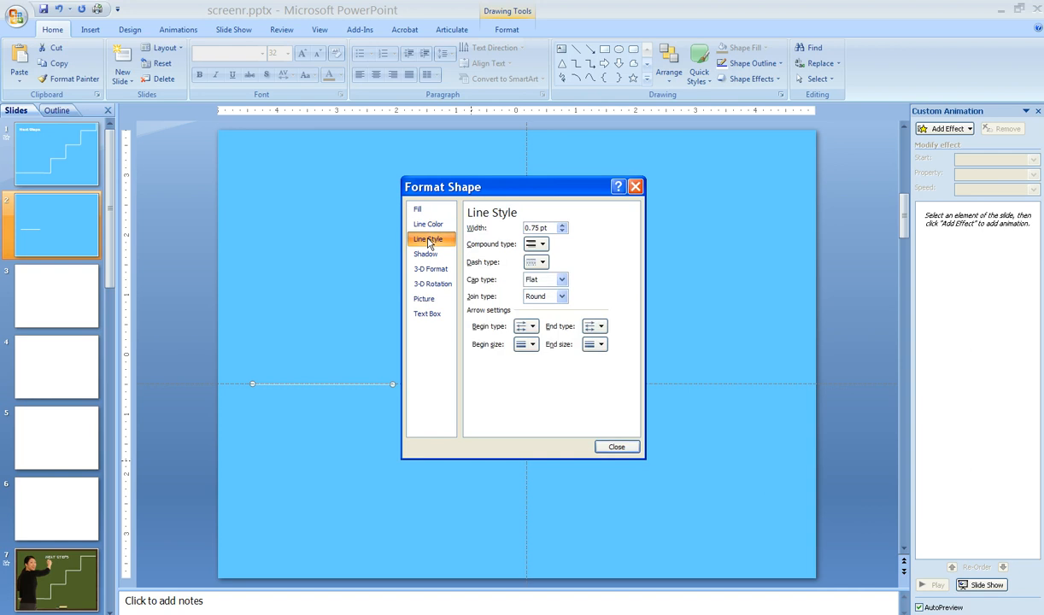
pyautogui.moveTo(540, 227); pyautogui.dragTo(502, 231)
pyautogui.write('6')
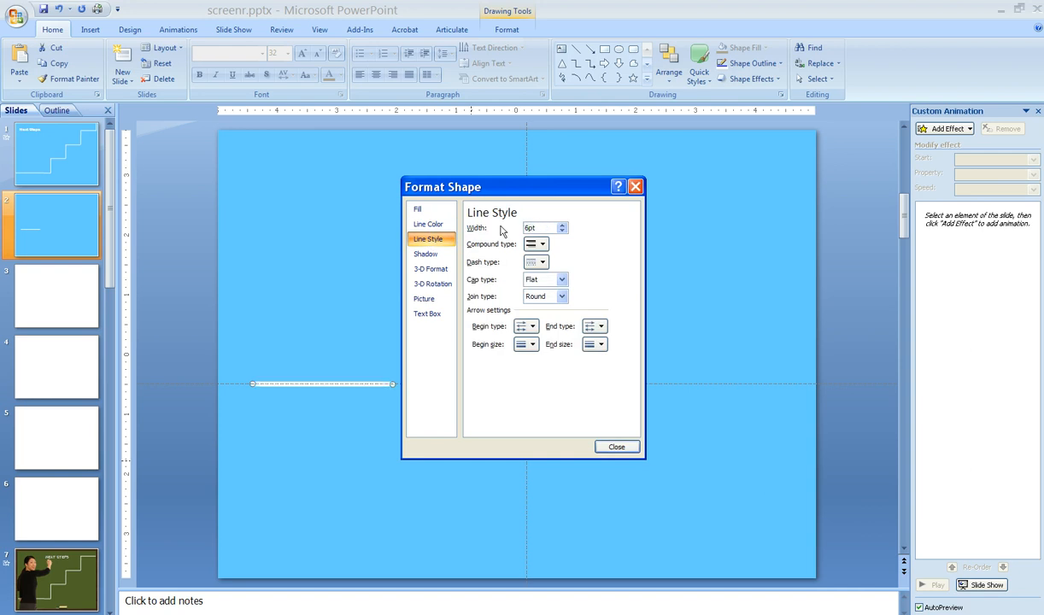
pyautogui.click(561, 279)
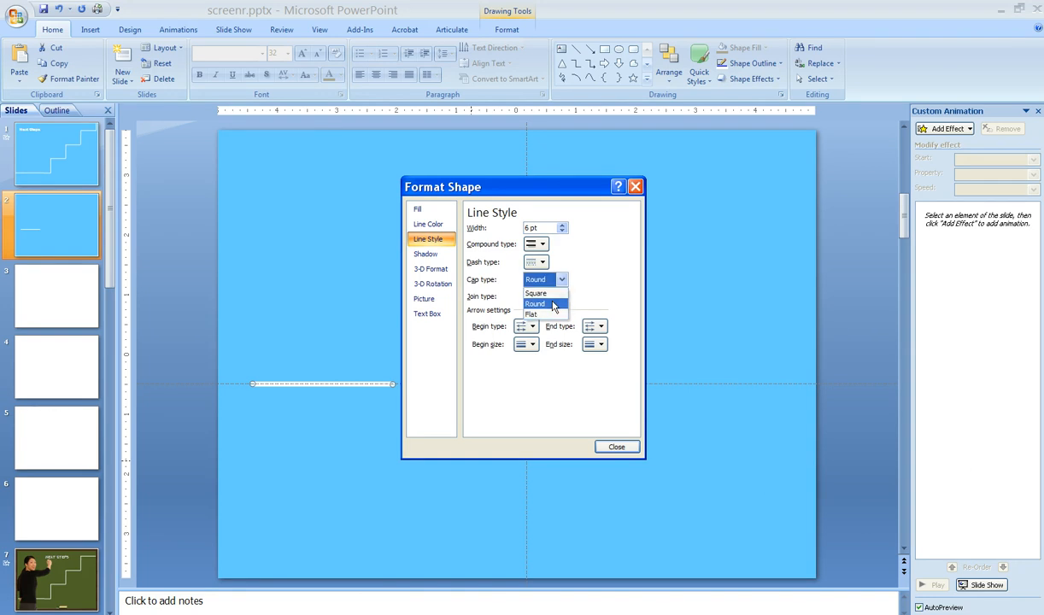
pyautogui.click(544, 303)
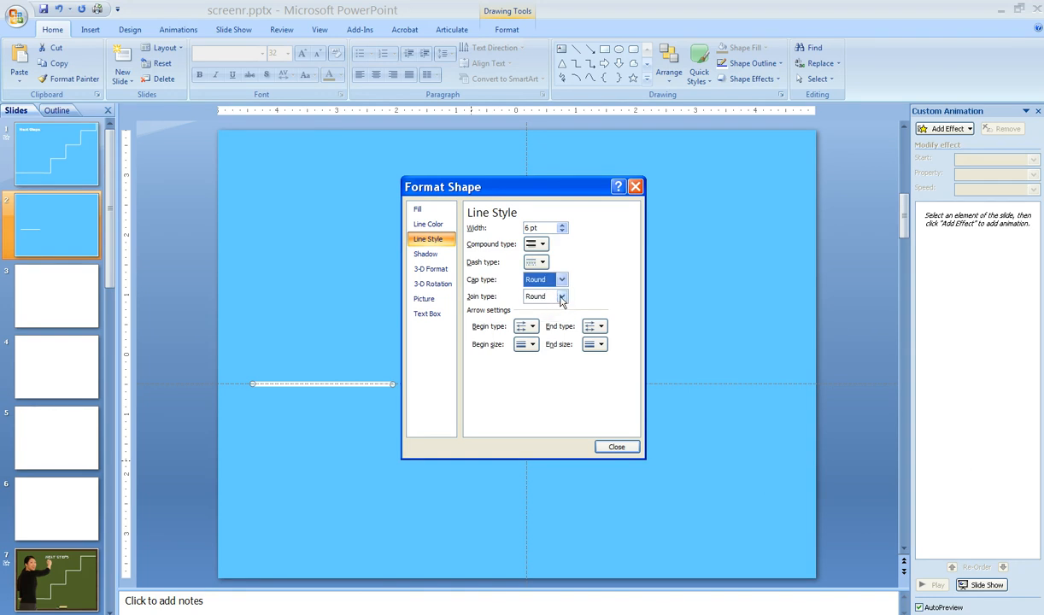
pyautogui.click(561, 297)
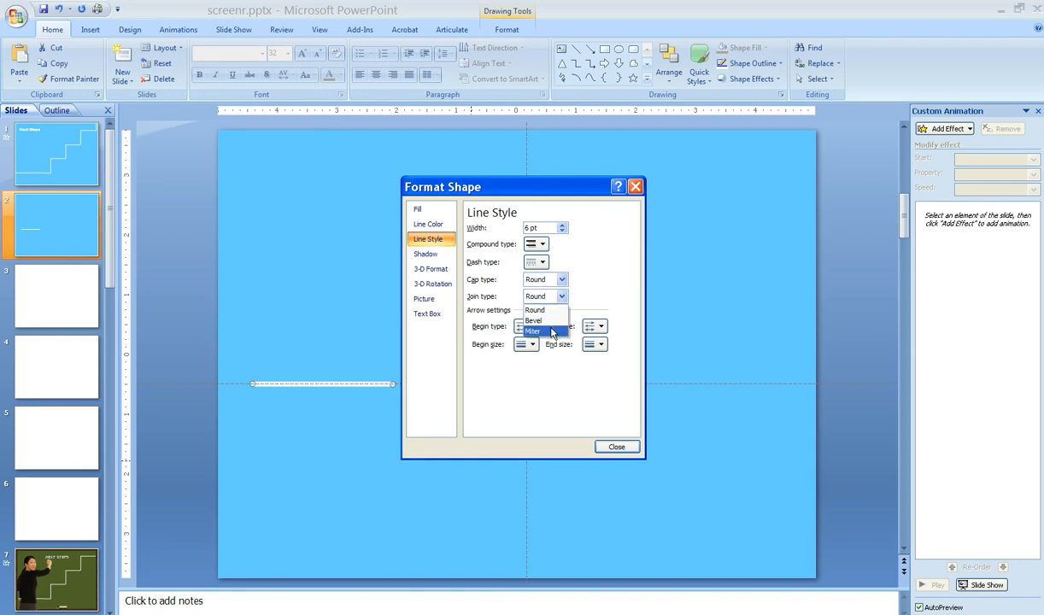
pyautogui.click(551, 332)
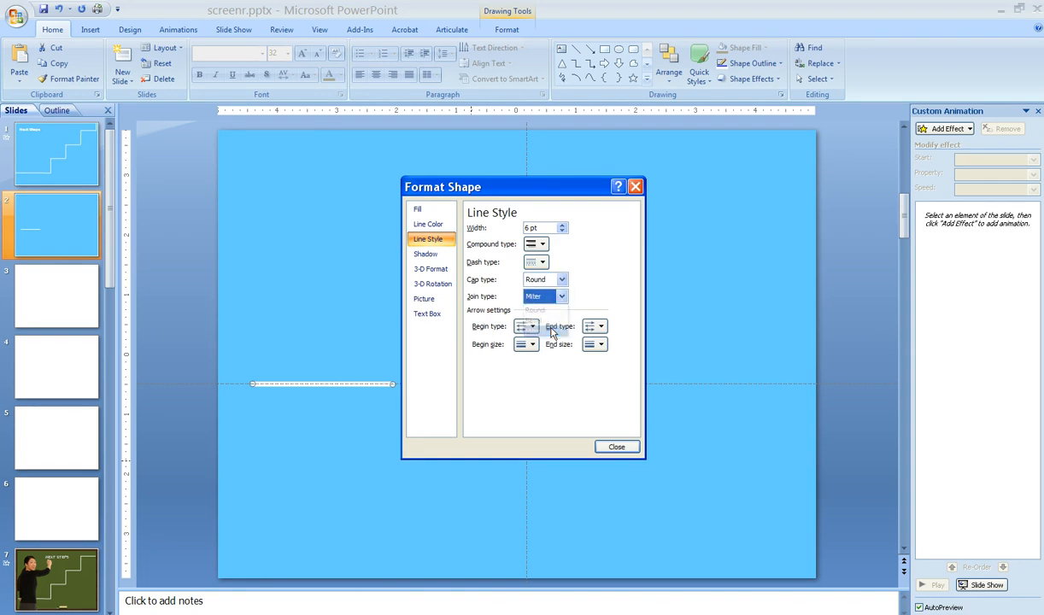
pyautogui.click(615, 447)
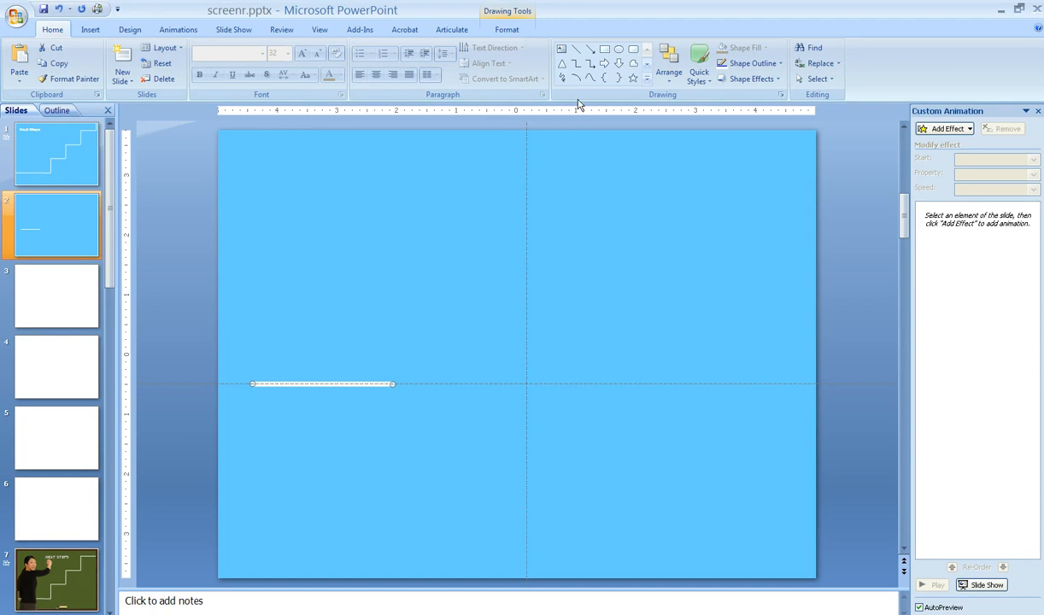
# - Draw a straight vertical line rising from the right end of the horizontal line and colour it white
pyautogui.click(577, 48)
pyautogui.moveTo(392, 259); pyautogui.dragTo(391, 384)
pyautogui.rightClick(394, 266)
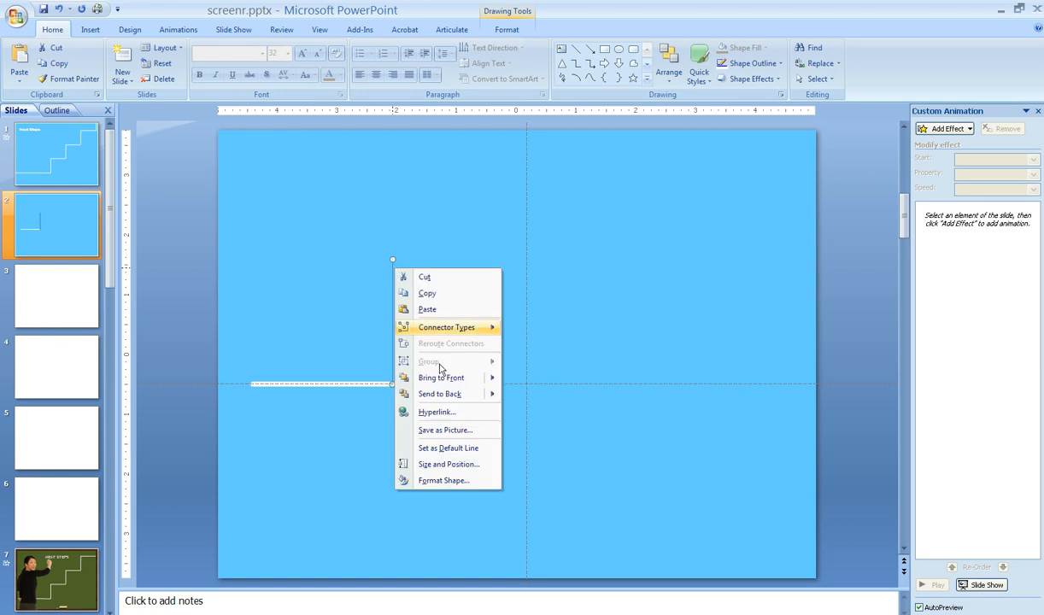
pyautogui.click(448, 483)
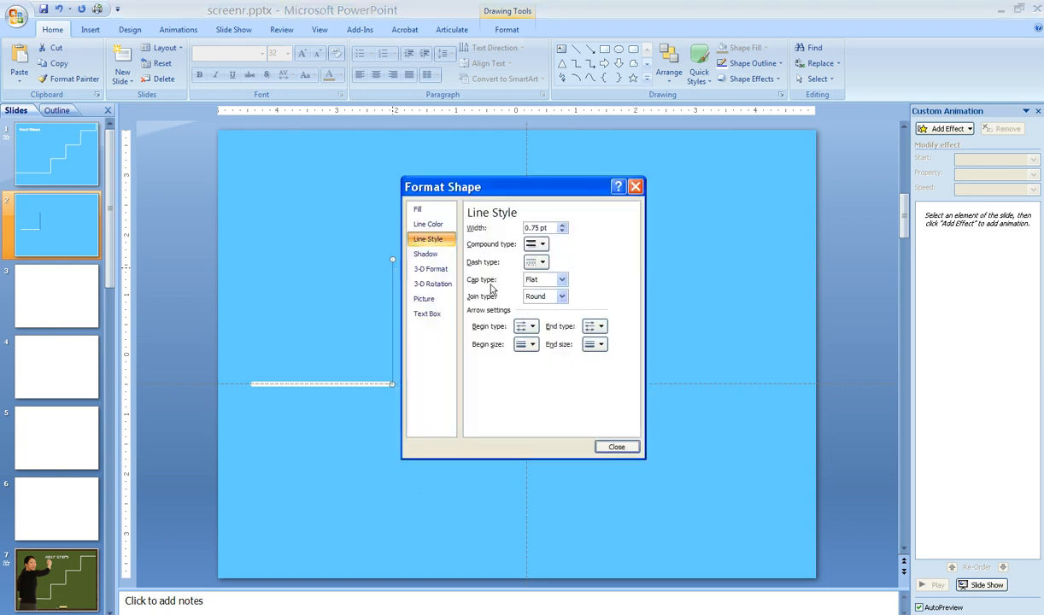
pyautogui.click(429, 224)
pyautogui.click(515, 266)
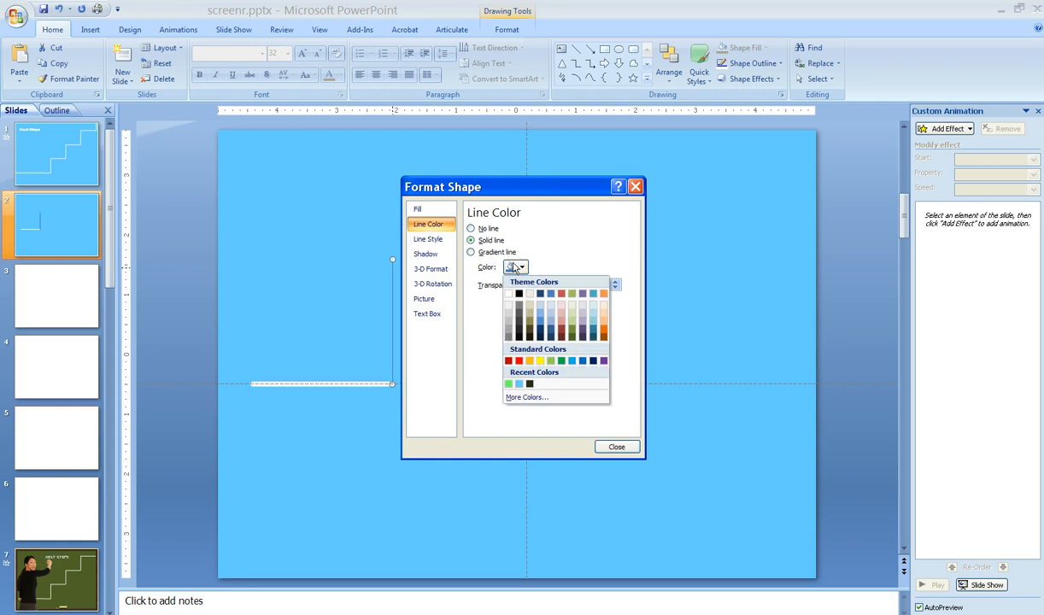
pyautogui.click(517, 296)
# - Set the vertical line's width to 6 pt, its cap type to Round and its join type to Miter
pyautogui.click(428, 239)
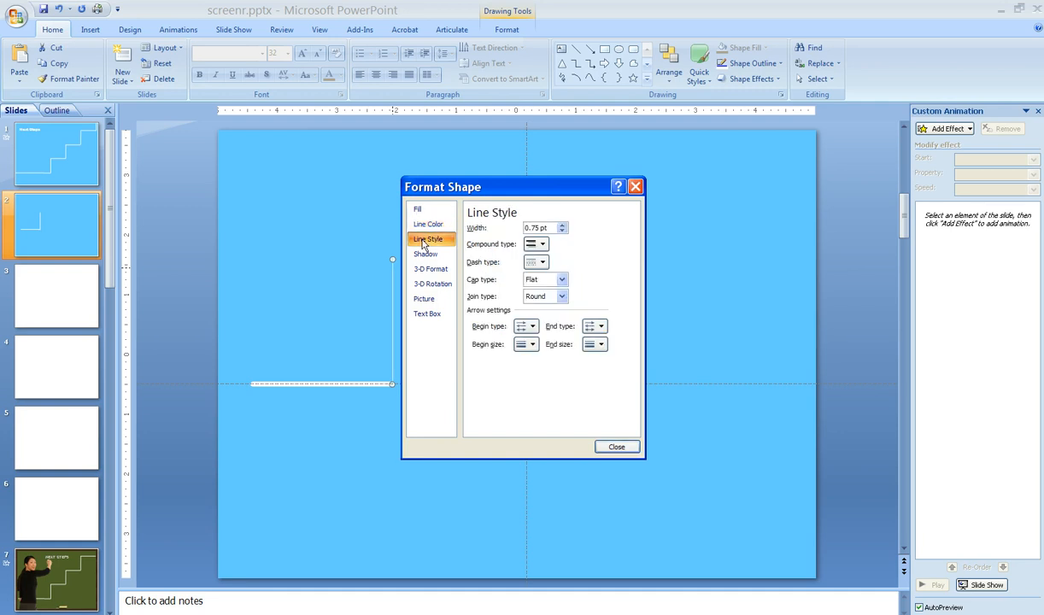
pyautogui.doubleClick(538, 227)
pyautogui.write('6')
pyautogui.press('Tab')
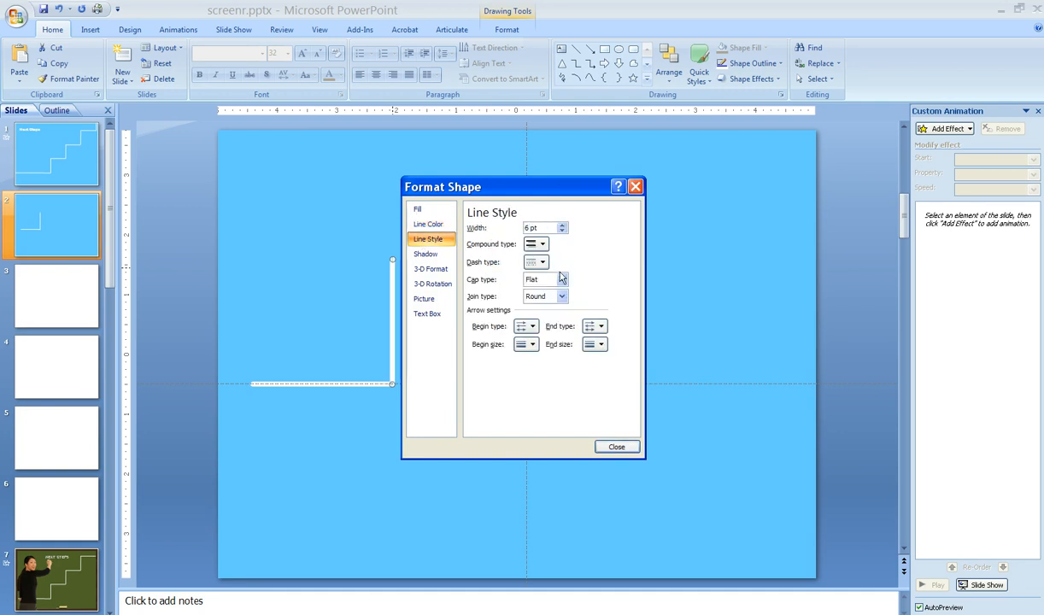
pyautogui.click(561, 279)
pyautogui.click(560, 305)
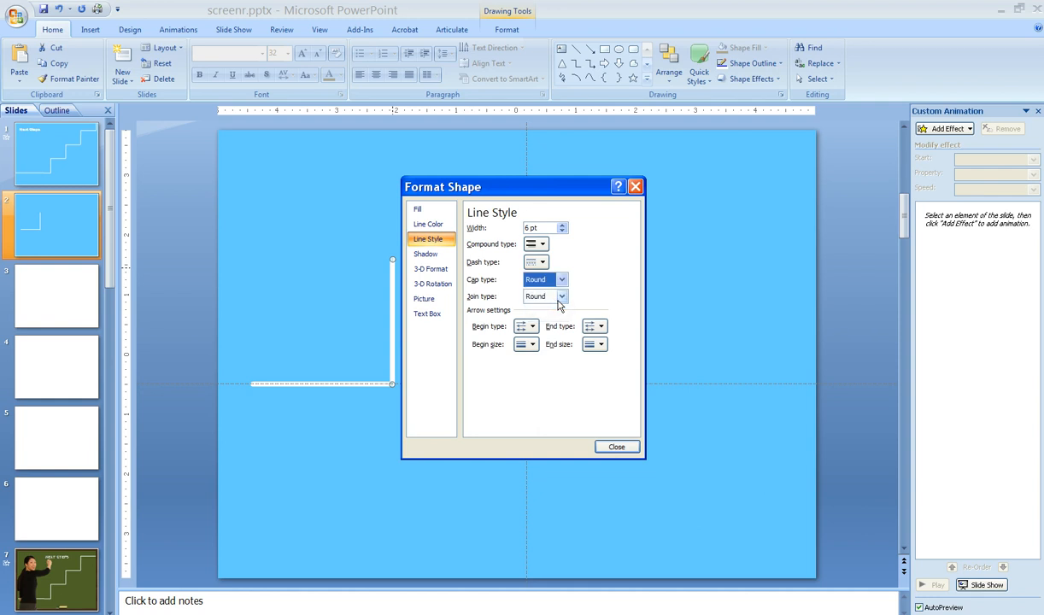
pyautogui.click(560, 299)
pyautogui.click(555, 330)
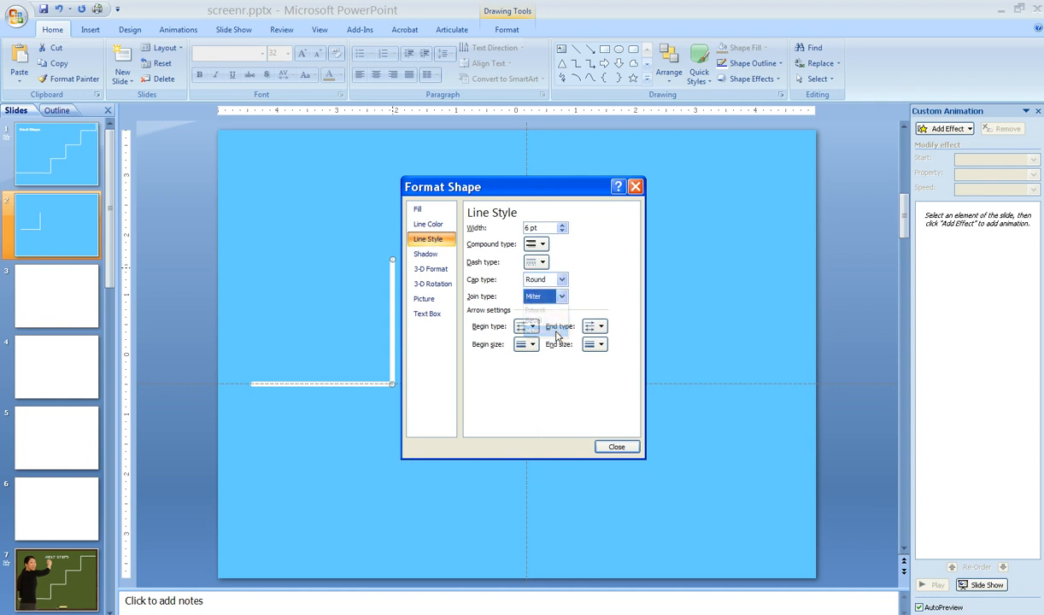
pyautogui.click(614, 446)
pyautogui.click(476, 451)
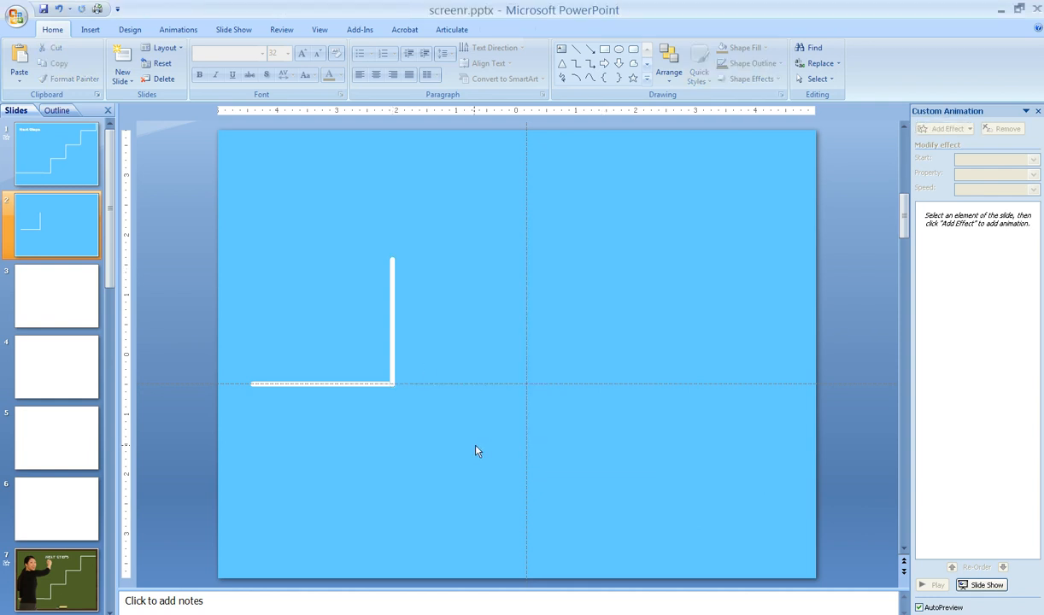
pyautogui.click(394, 353)
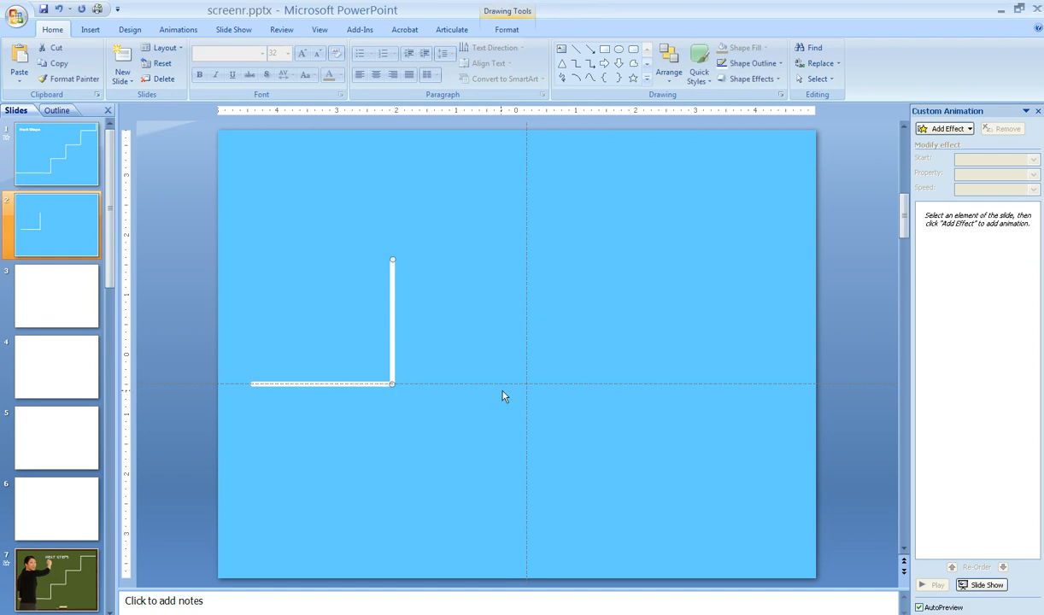
pyautogui.click(468, 348)
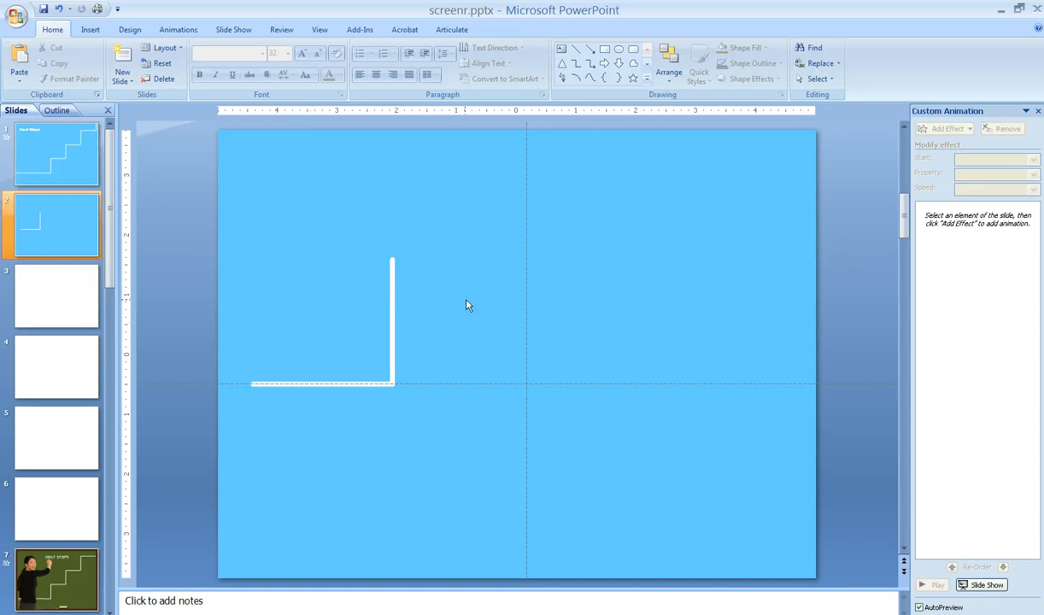
# - Apply a Wipe entrance effect to both the horizontal and the vertical line
pyautogui.click(359, 386)
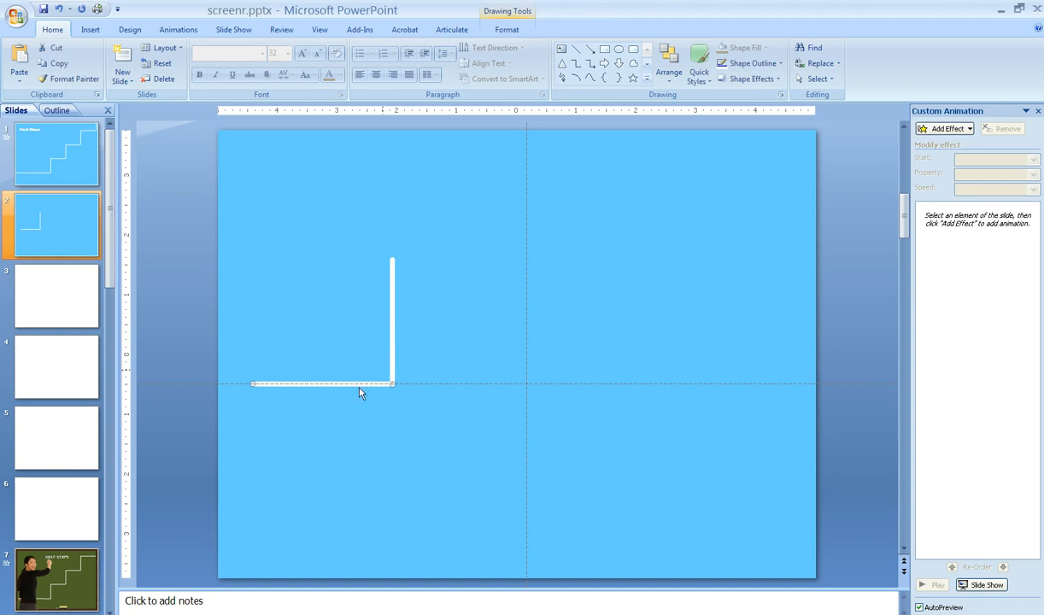
pyautogui.keyDown('shift'); pyautogui.click(394, 334); pyautogui.keyUp('shift')
pyautogui.click(937, 135)
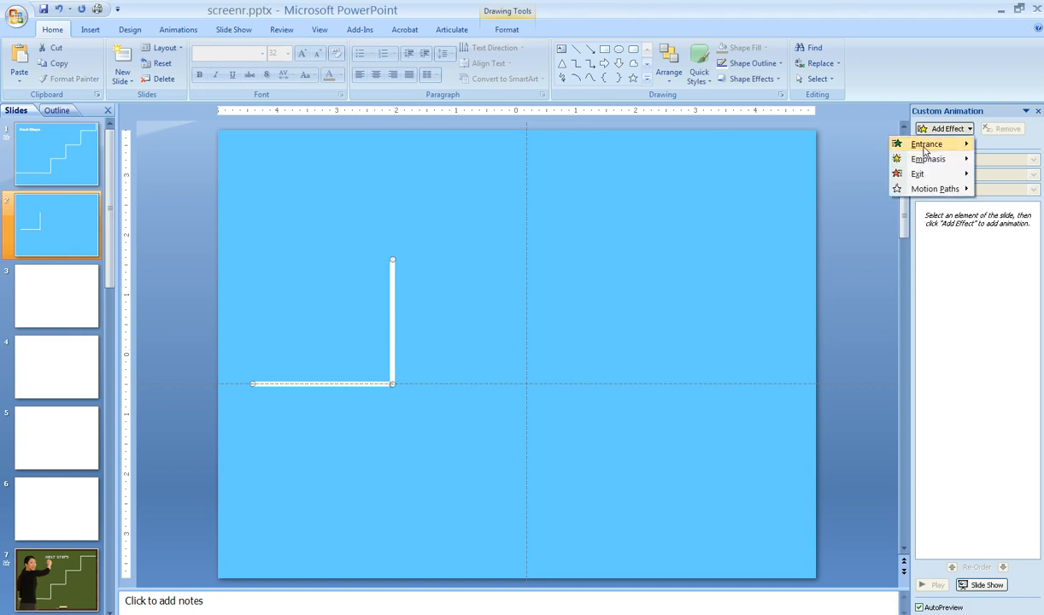
pyautogui.moveTo(923, 143)
pyautogui.click(837, 265)
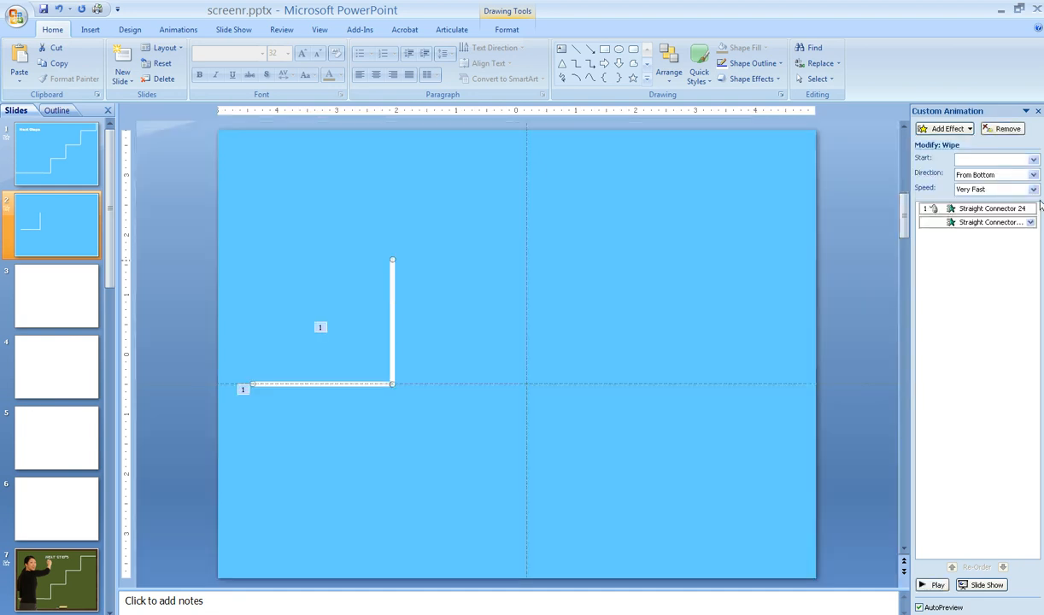
# - Set the horizontal line's Wipe effect to come From Left and to start With Previous
pyautogui.click(993, 209)
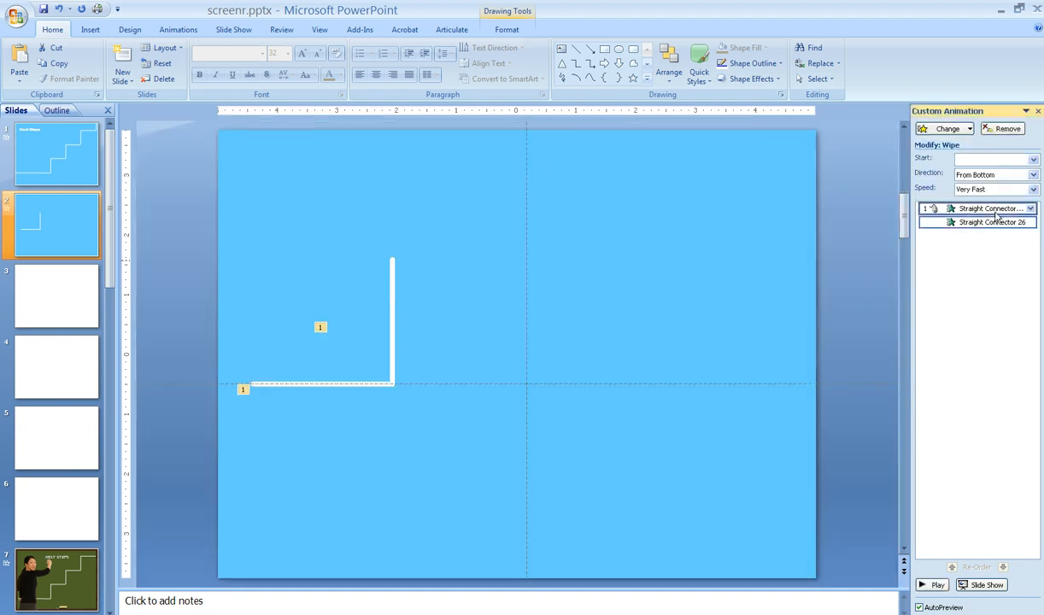
pyautogui.click(1033, 175)
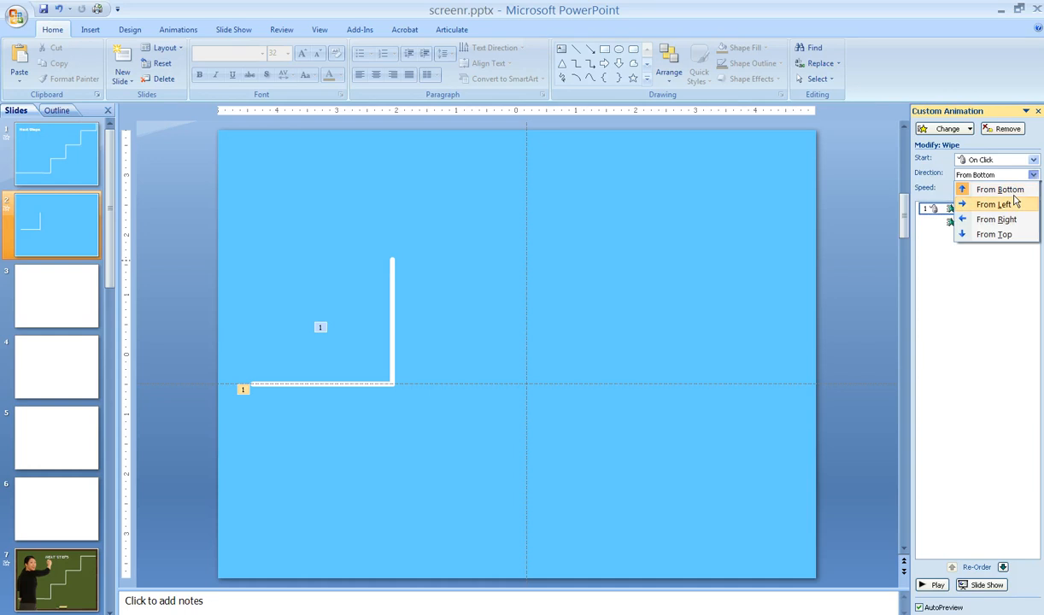
pyautogui.click(970, 205)
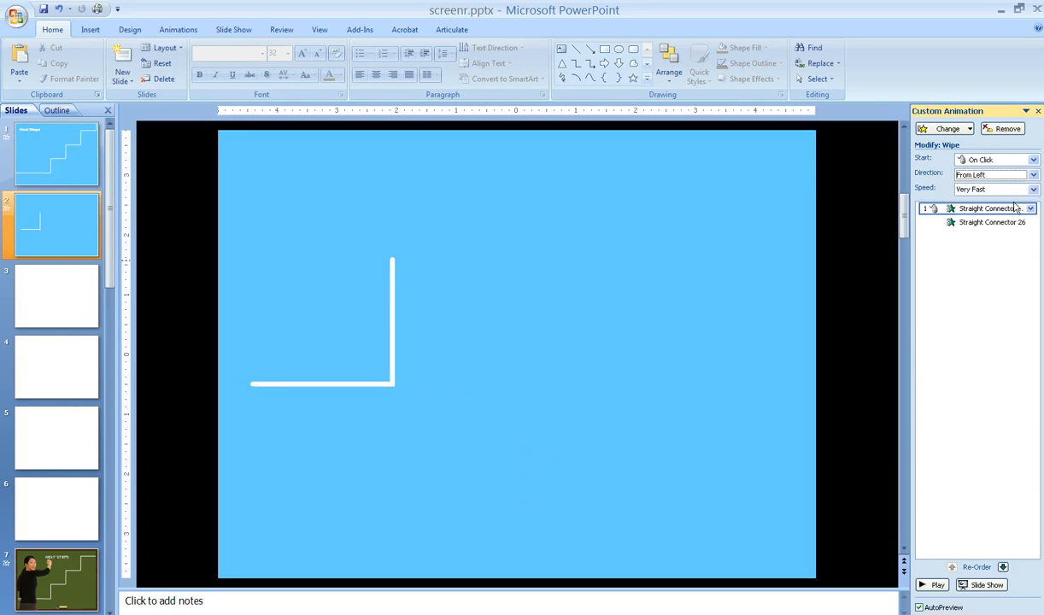
pyautogui.click(1031, 208)
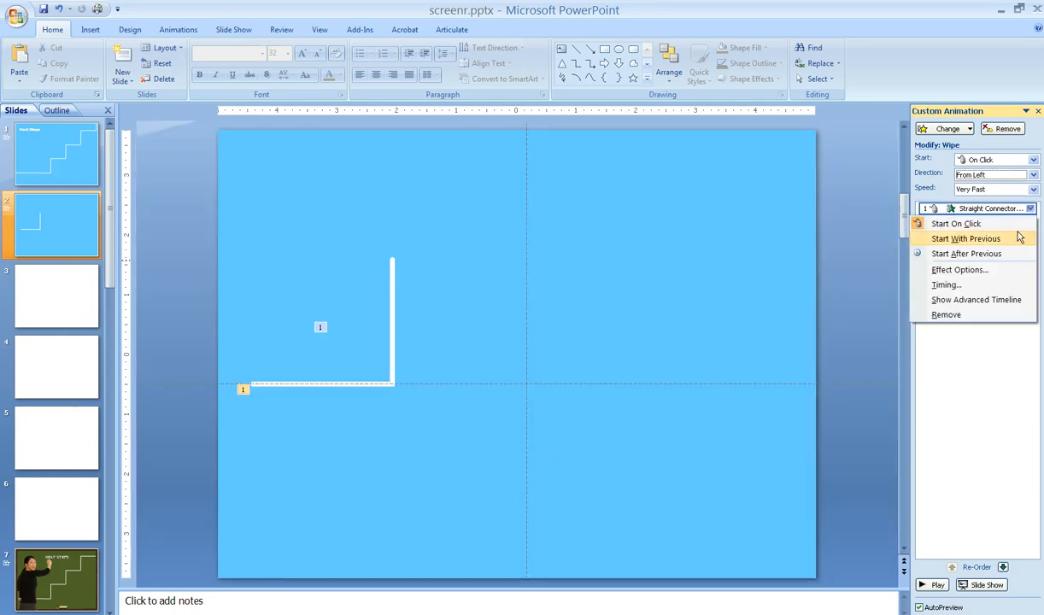
pyautogui.click(1020, 239)
# - Set the vertical line's Wipe effect to start After Previous and preview the slide's animation
pyautogui.click(1026, 223)
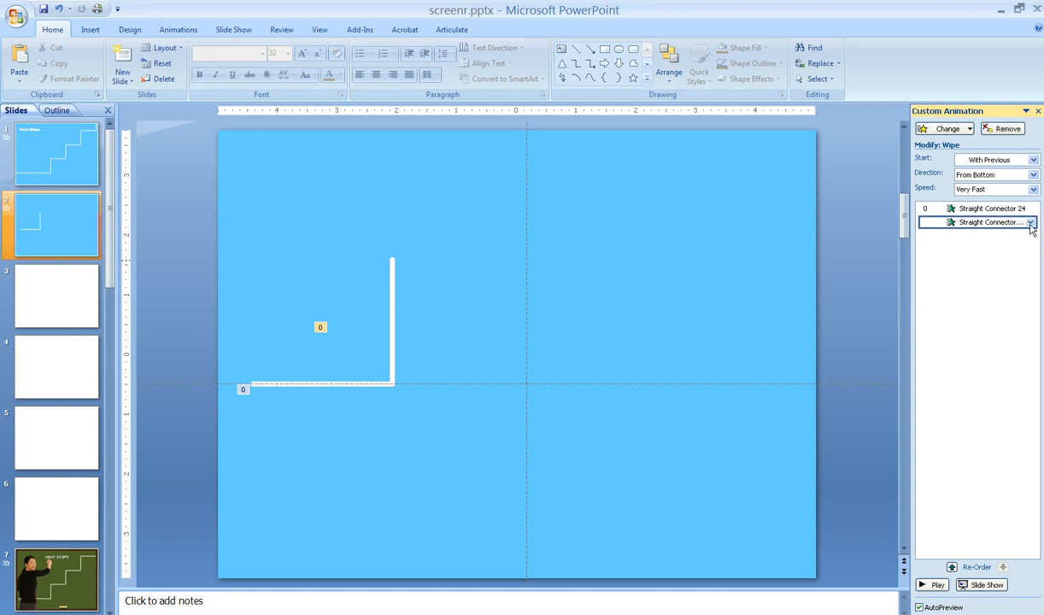
pyautogui.click(1031, 222)
pyautogui.click(1017, 268)
pyautogui.click(934, 586)
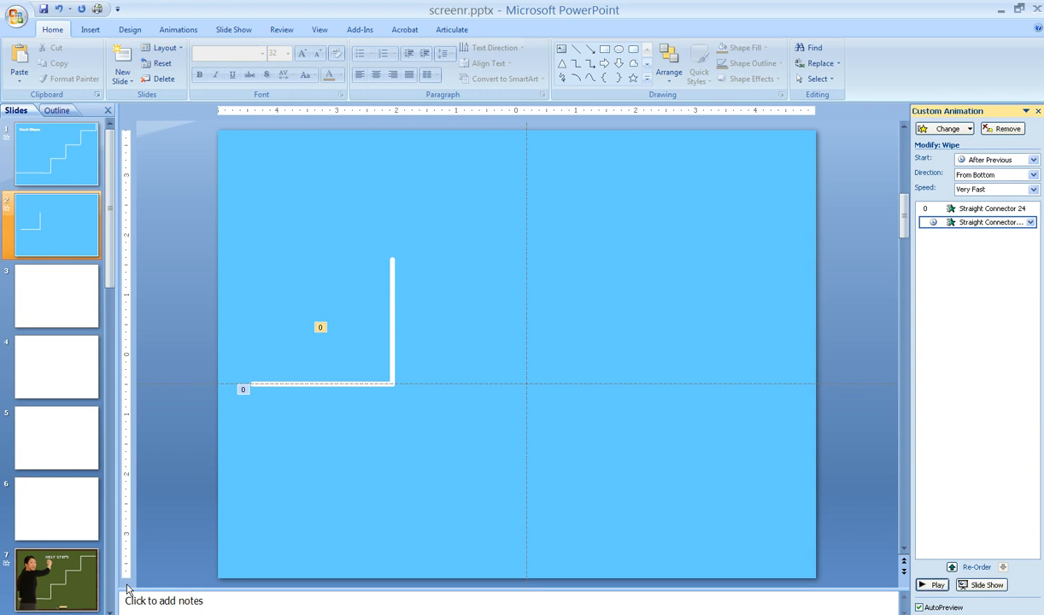
# - View the chalkboard example on slide 7, and play the house drawing animation on slide 8
pyautogui.click(85, 591)
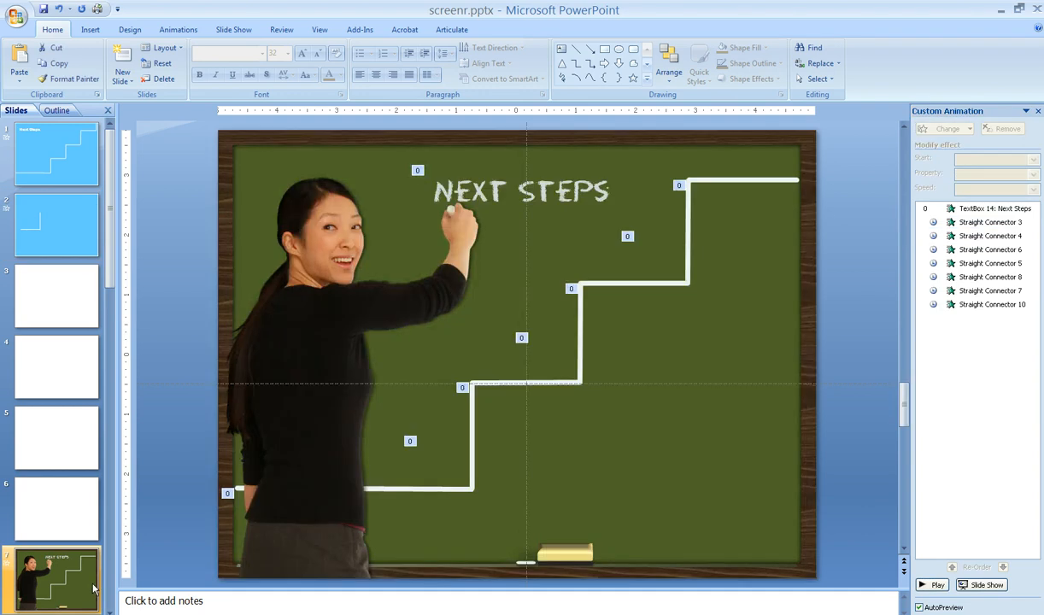
pyautogui.scroll(-2, 109, 609)
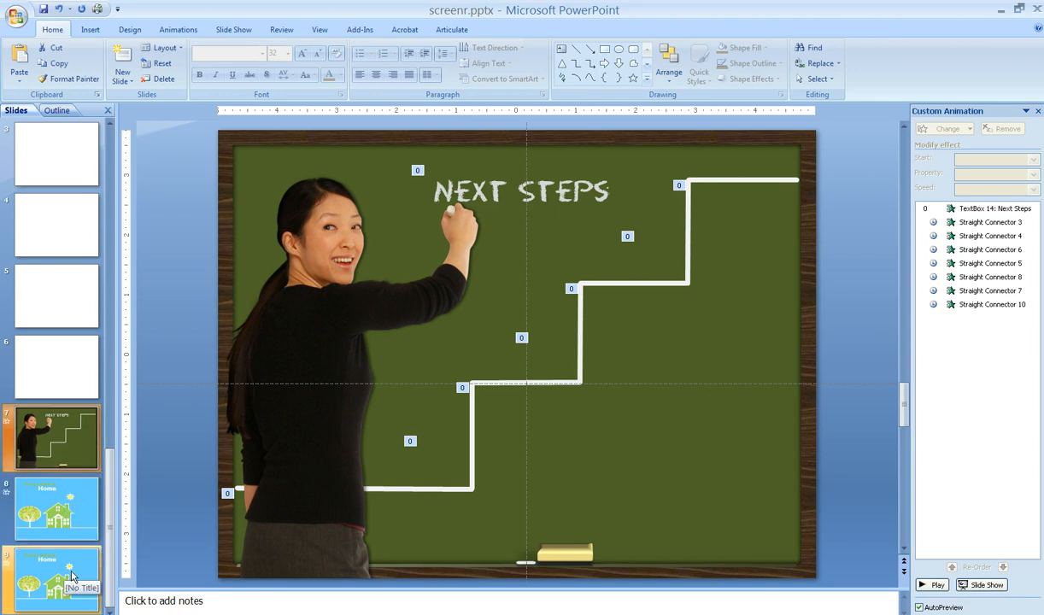
pyautogui.click(73, 513)
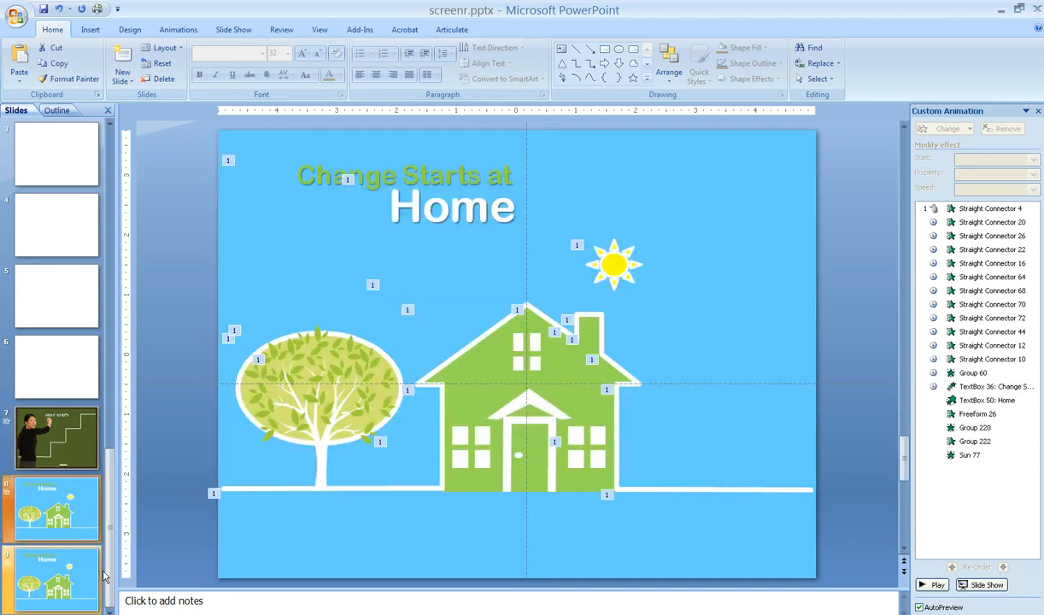
pyautogui.click(937, 586)
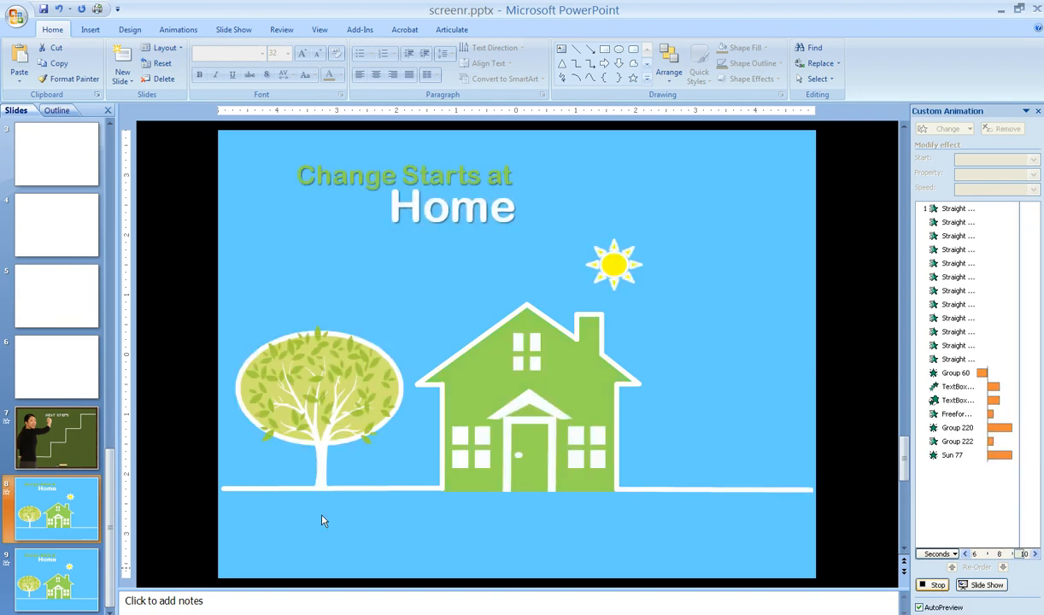
# - On slide 9, move the green house group off its white outline to the slide's upper right
pyautogui.click(33, 581)
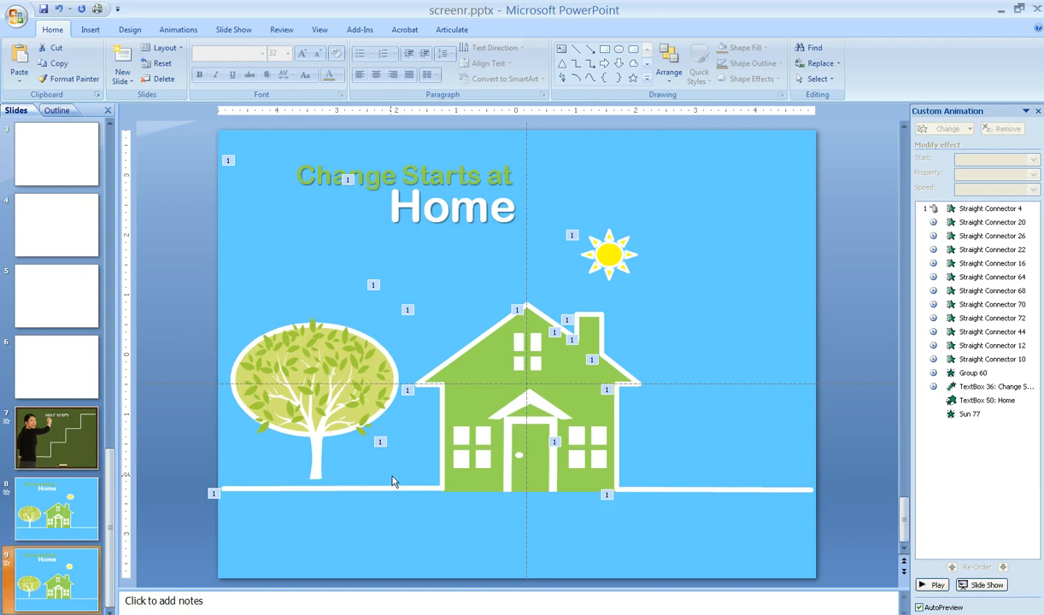
pyautogui.click(502, 376)
pyautogui.moveTo(725, 235); pyautogui.dragTo(728, 241)
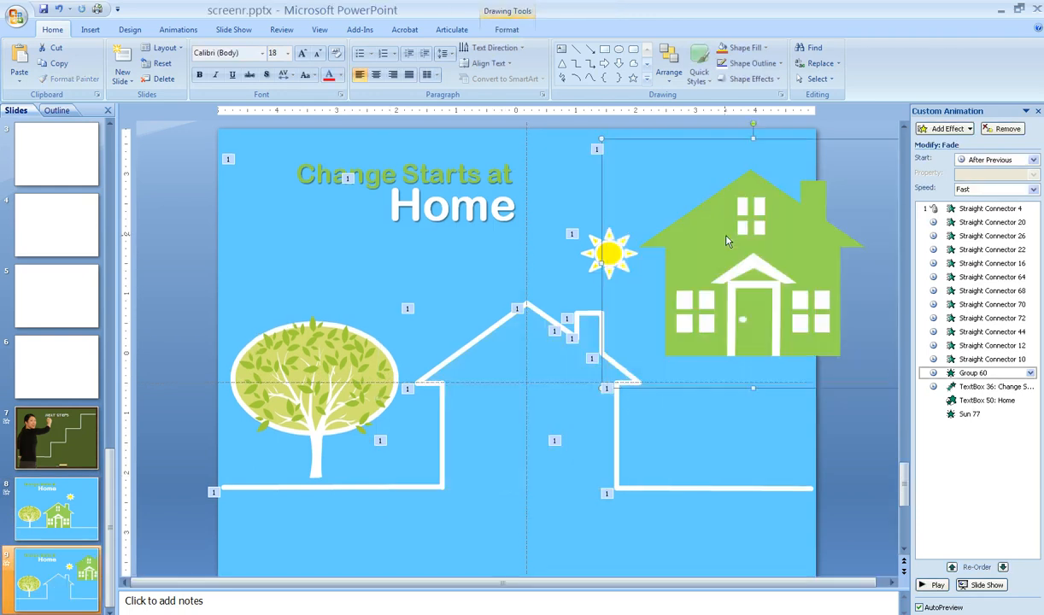